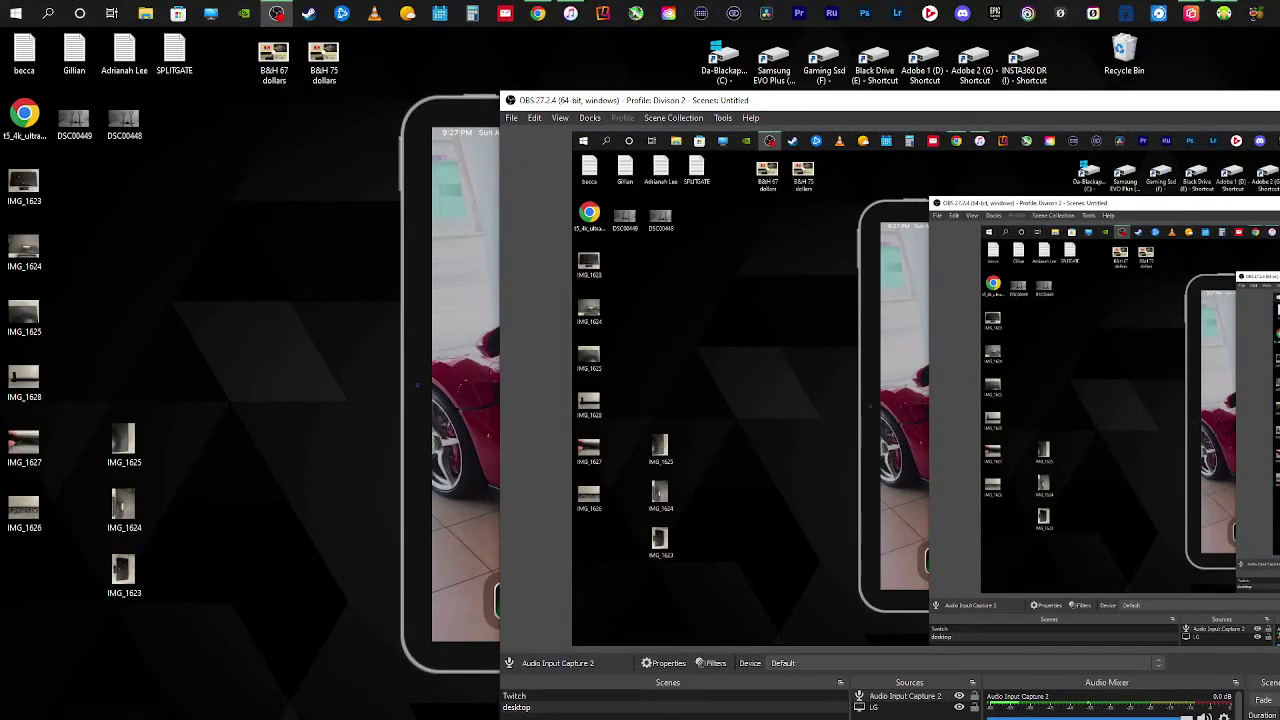
# - Switch to the mirrored iPad window and move it to the right side of the desktop
pyautogui.hotkey('alt', 'Tab')
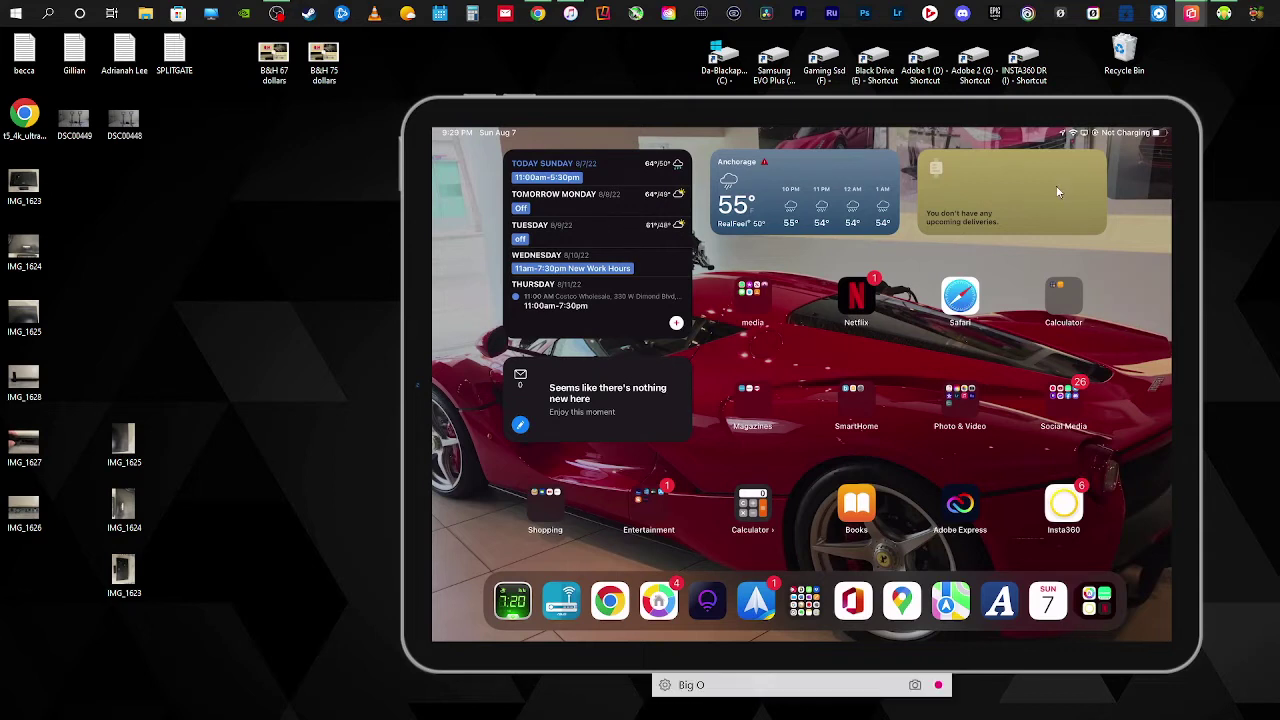
pyautogui.moveTo(698, 104); pyautogui.dragTo(661, 136)
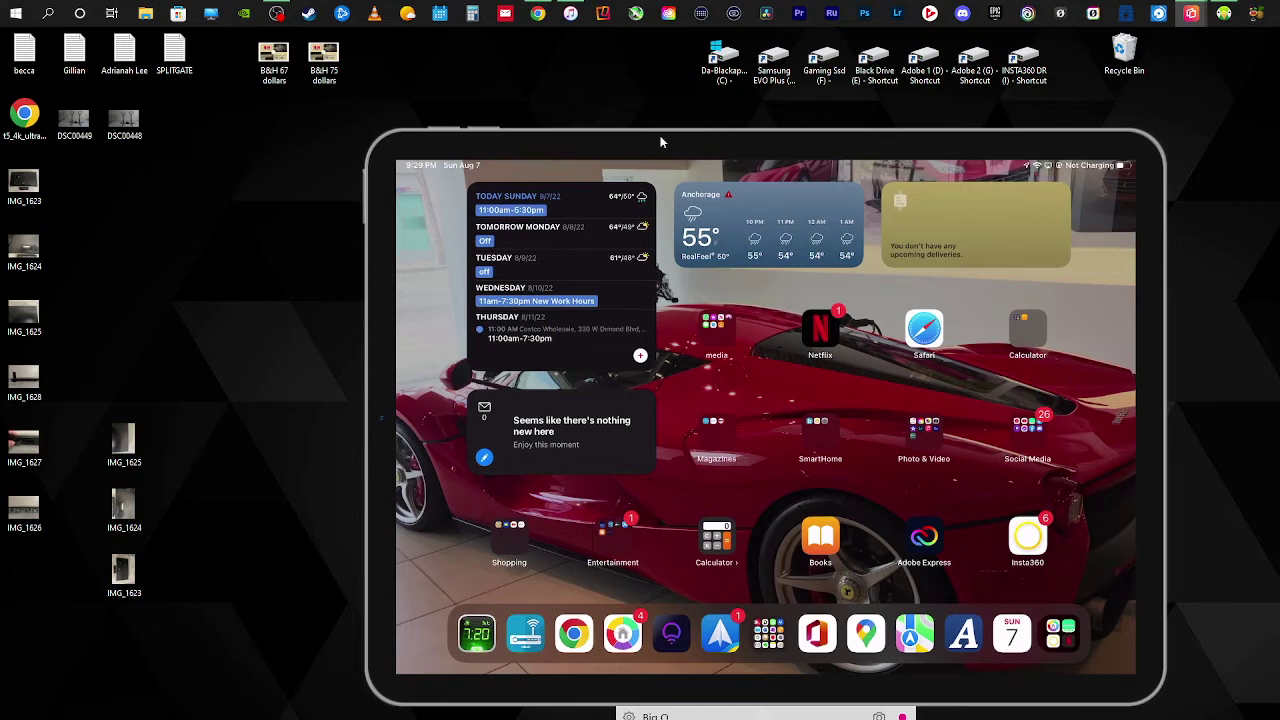
pyautogui.moveTo(660, 142); pyautogui.dragTo(837, 126)
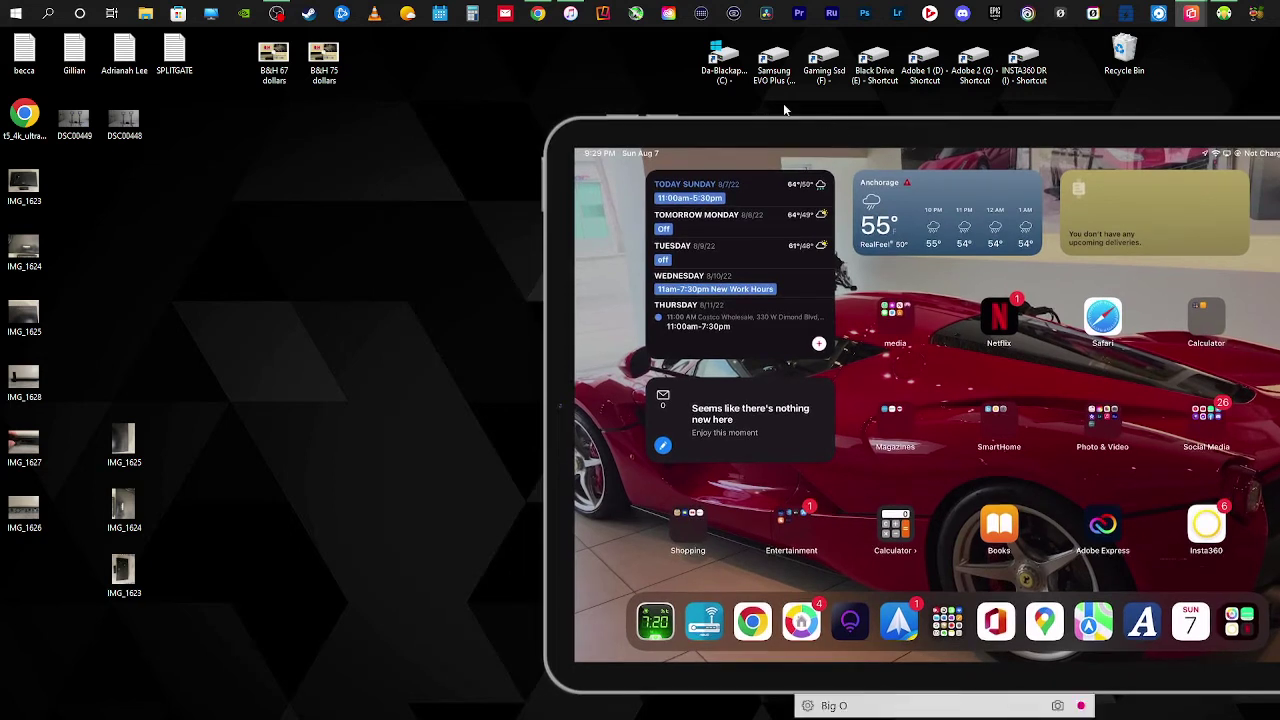
# - Open iTunes and arrange its window on the desktop beside the mirrored iPad
pyautogui.moveTo(571, 16)
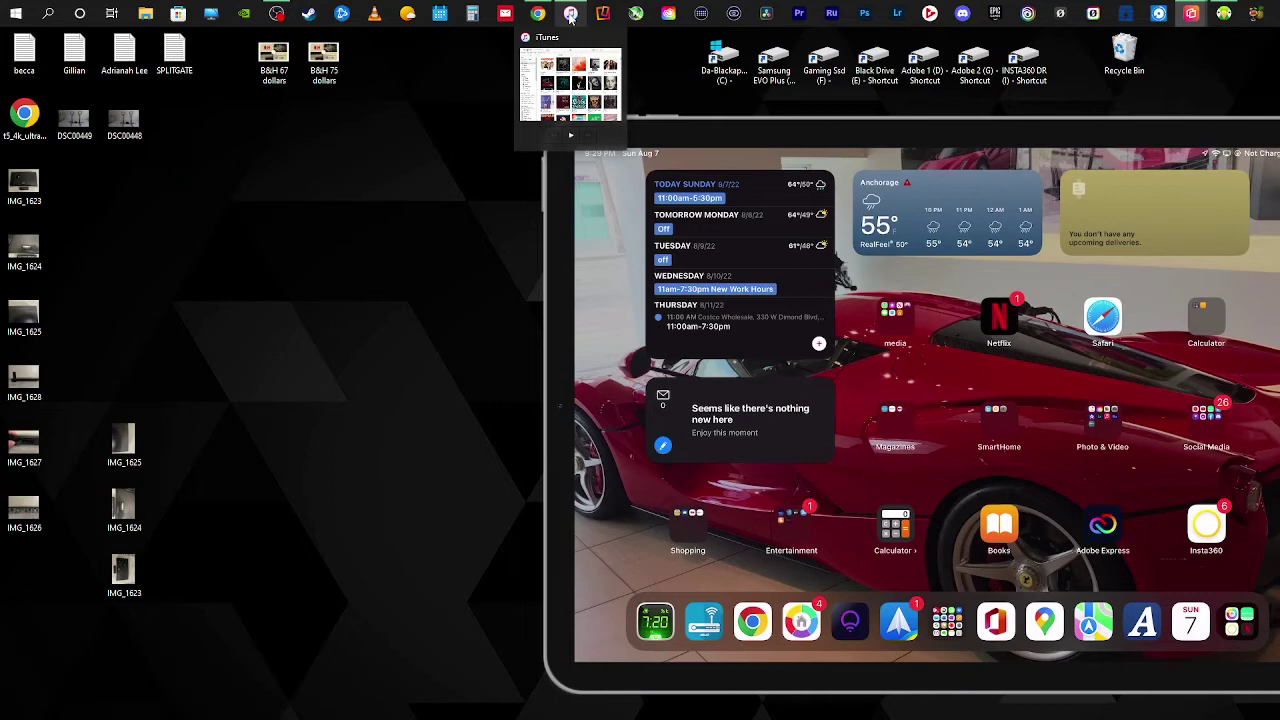
pyautogui.click(570, 14)
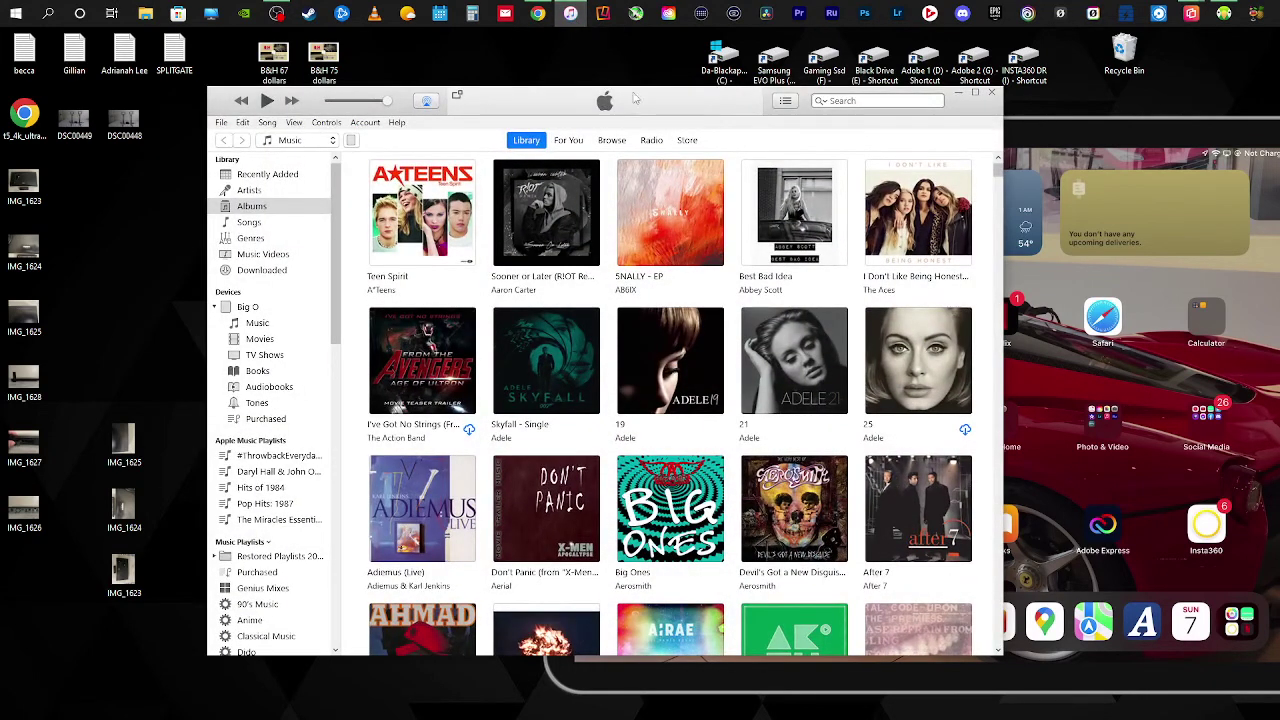
pyautogui.moveTo(396, 96); pyautogui.dragTo(307, 129)
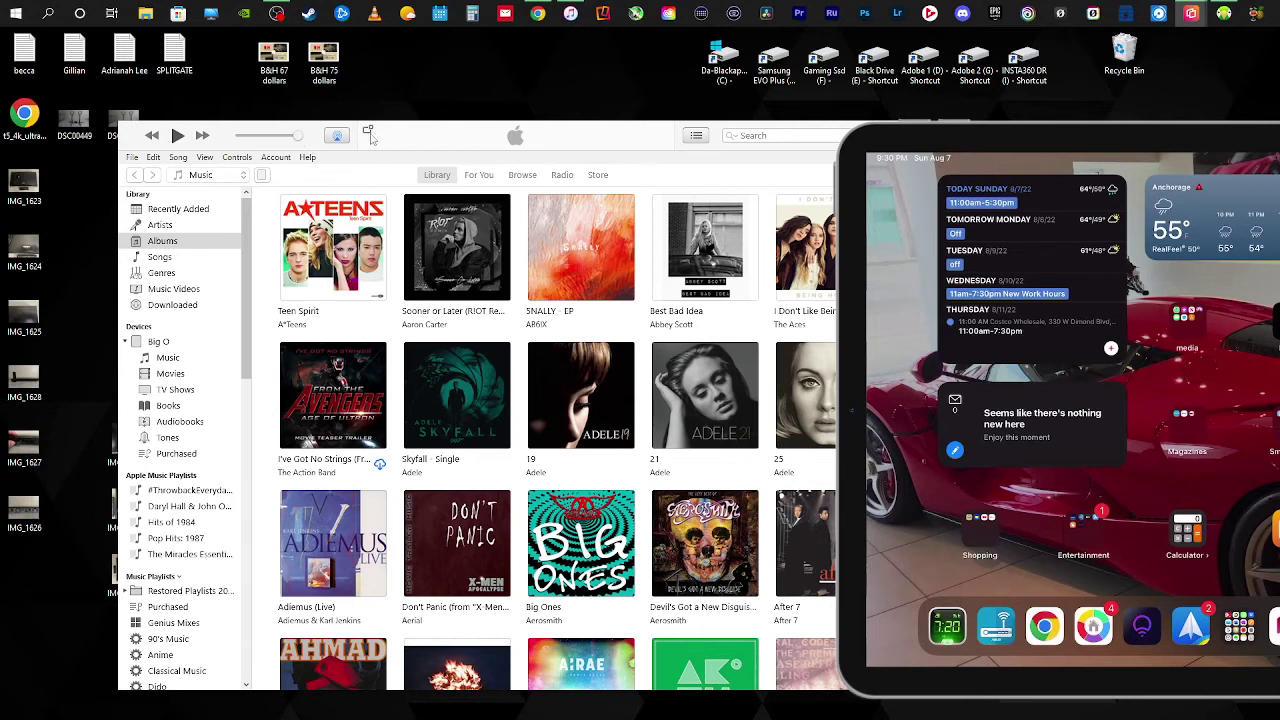
pyautogui.moveTo(261, 145); pyautogui.dragTo(206, 133)
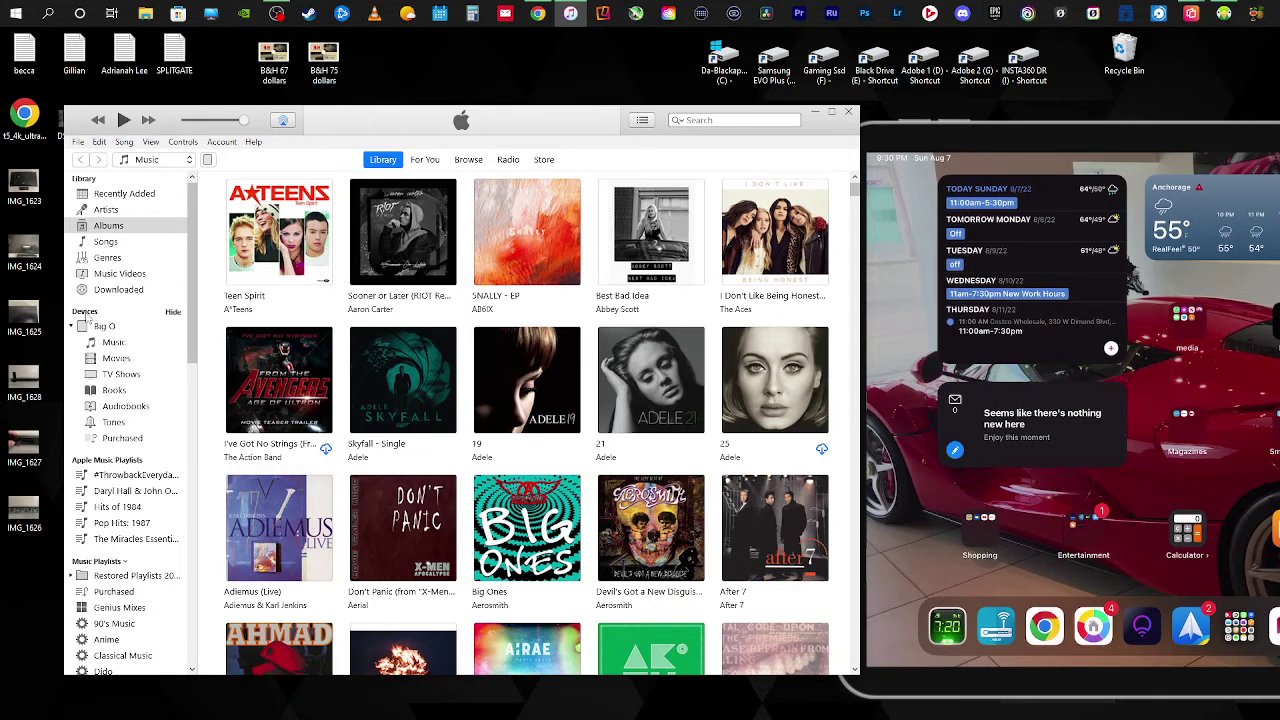
# - Open the connected iPad's device page in iTunes and show its File Sharing settings
pyautogui.click(170, 163)
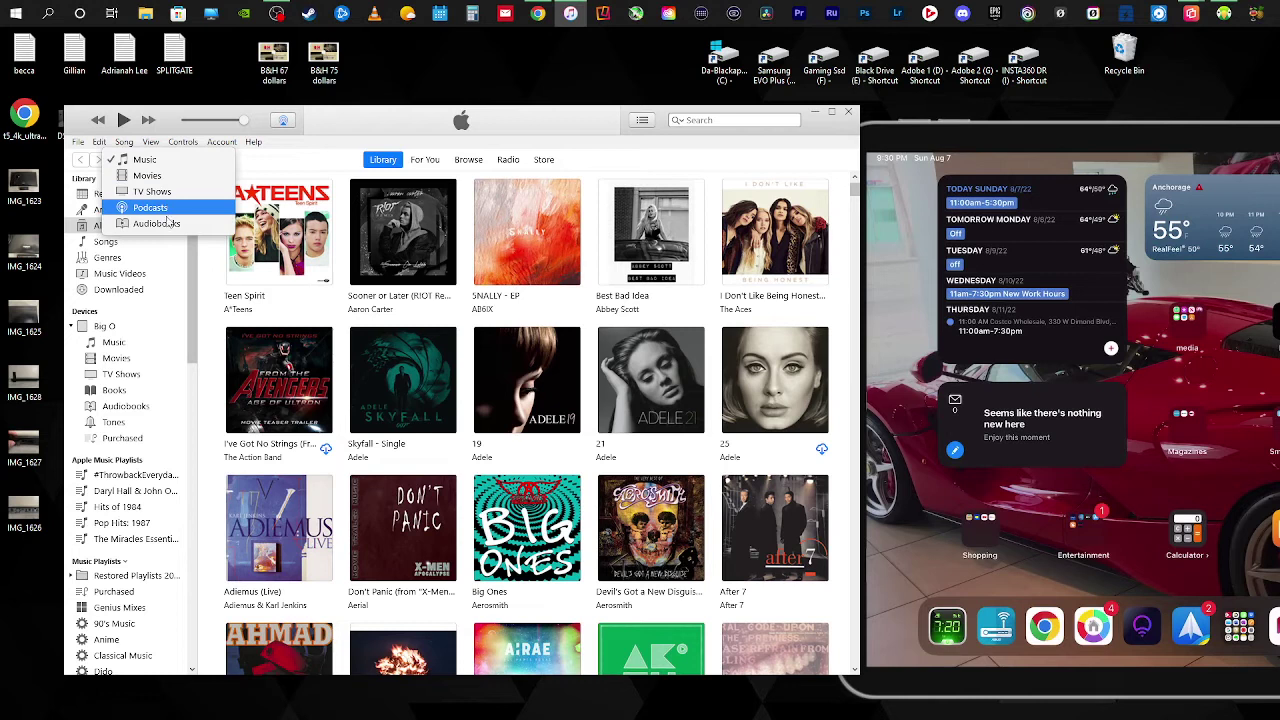
pyautogui.click(279, 165)
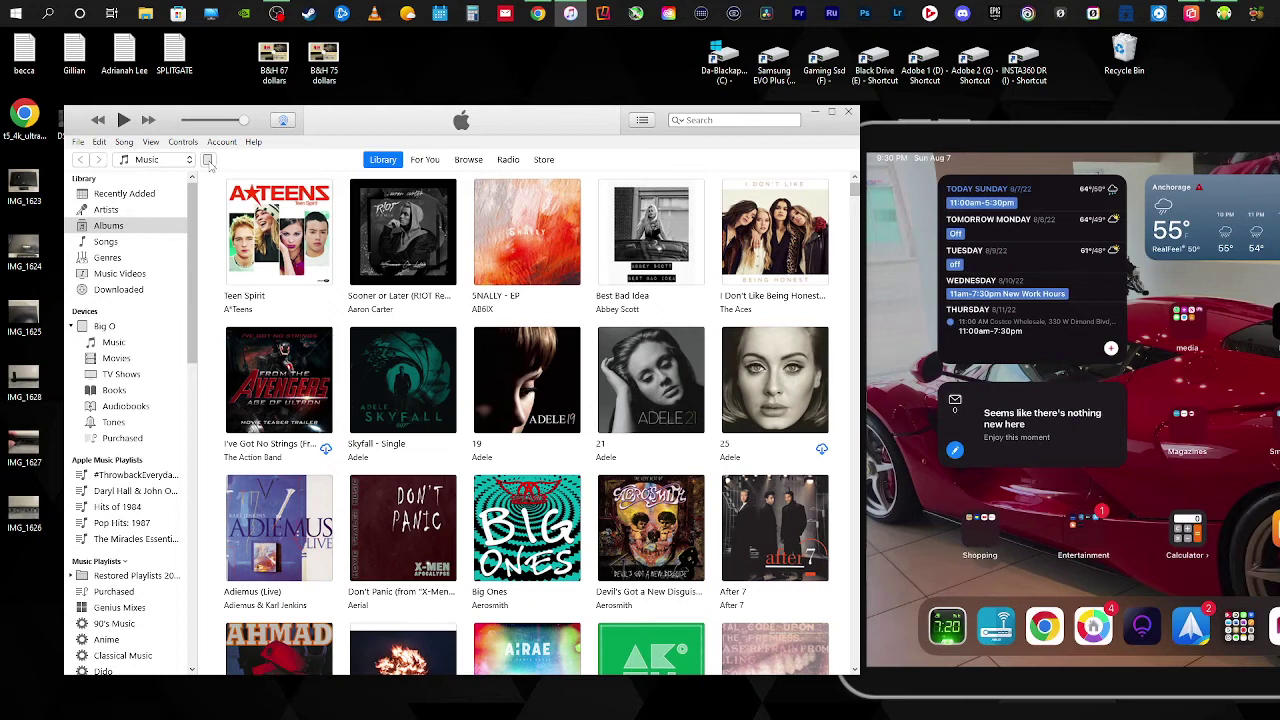
pyautogui.moveTo(110, 333)
pyautogui.click(208, 161)
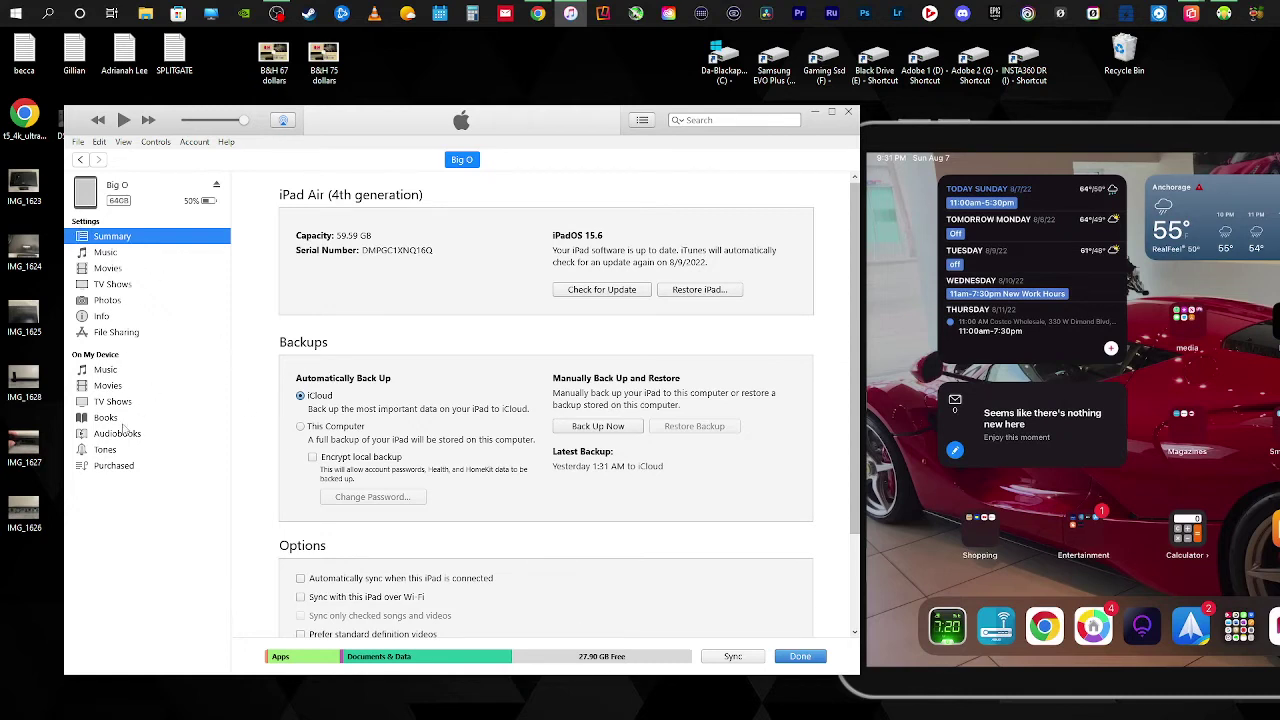
pyautogui.click(117, 334)
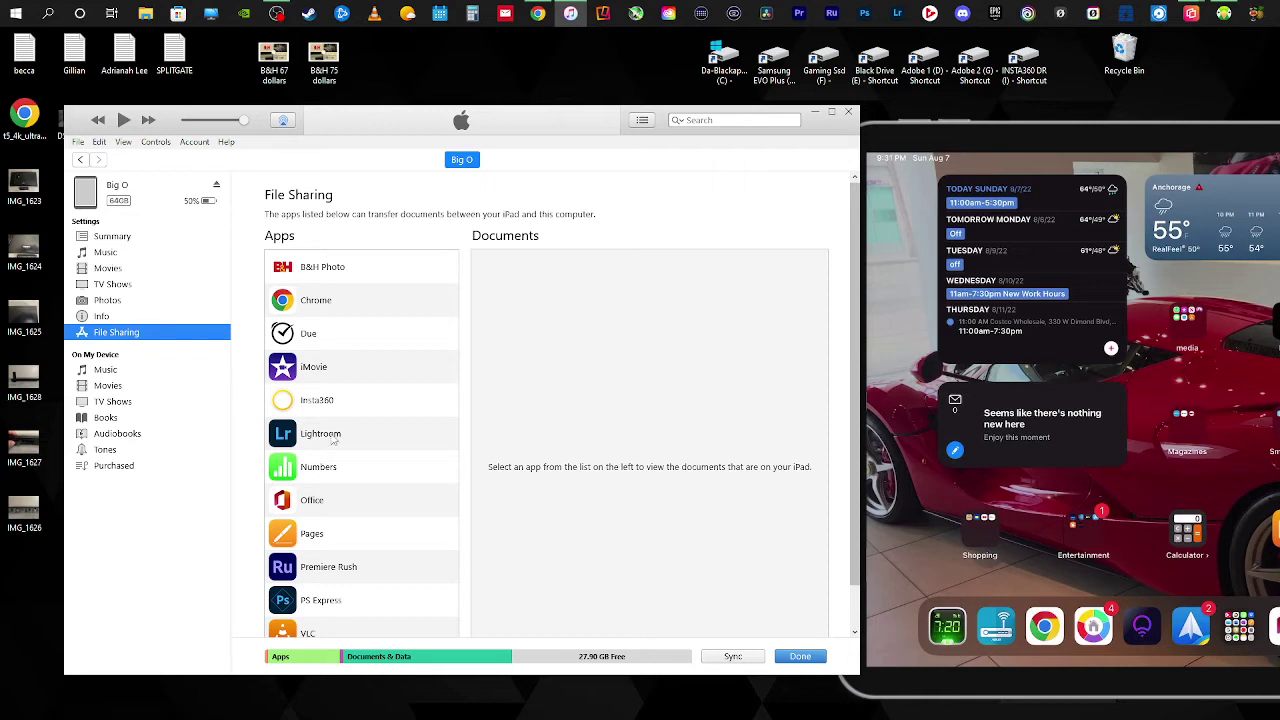
# - View the Numbers app's shared documents and the file browser for adding files to it, leaving without adding any
pyautogui.scroll(-1, 333, 440)
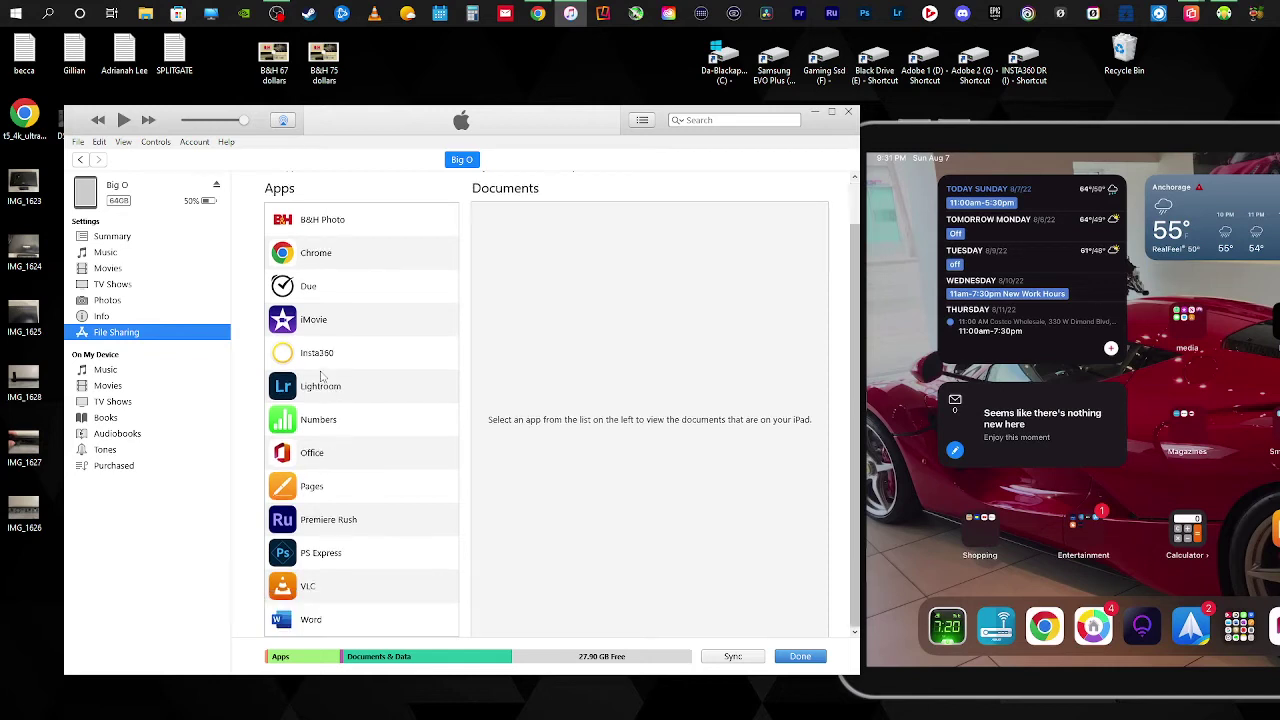
pyautogui.click(324, 426)
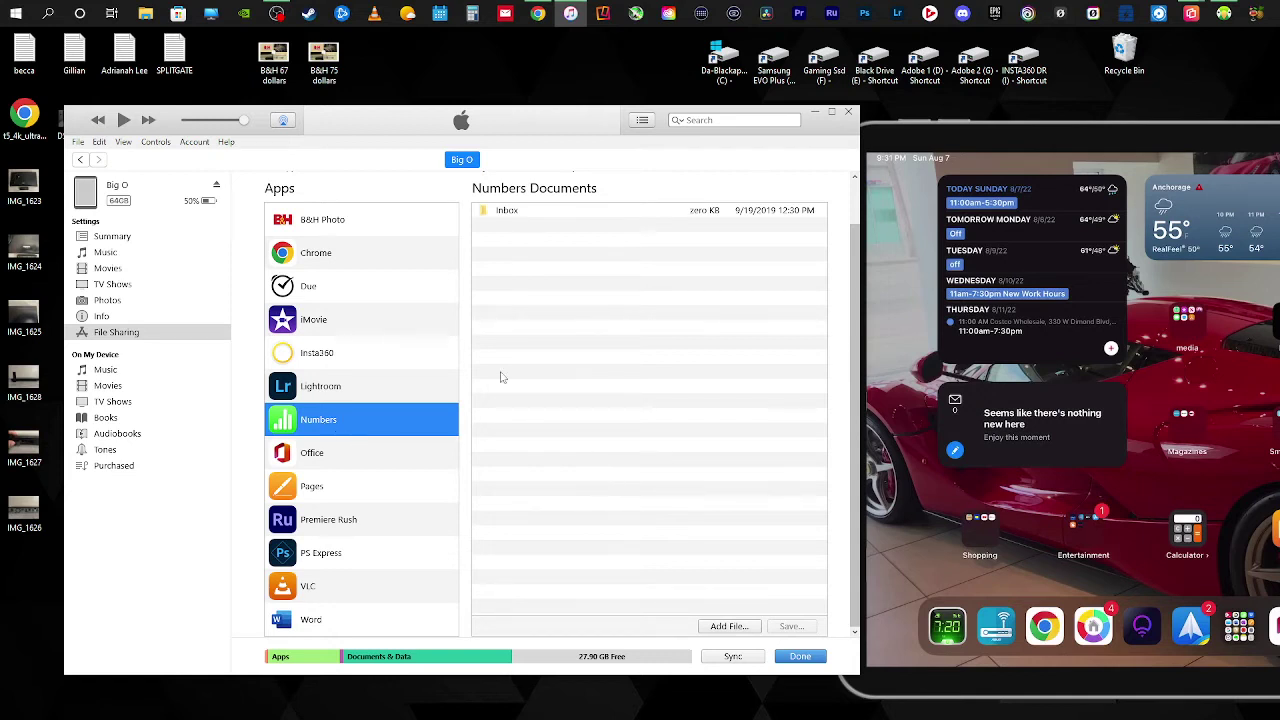
pyautogui.click(730, 626)
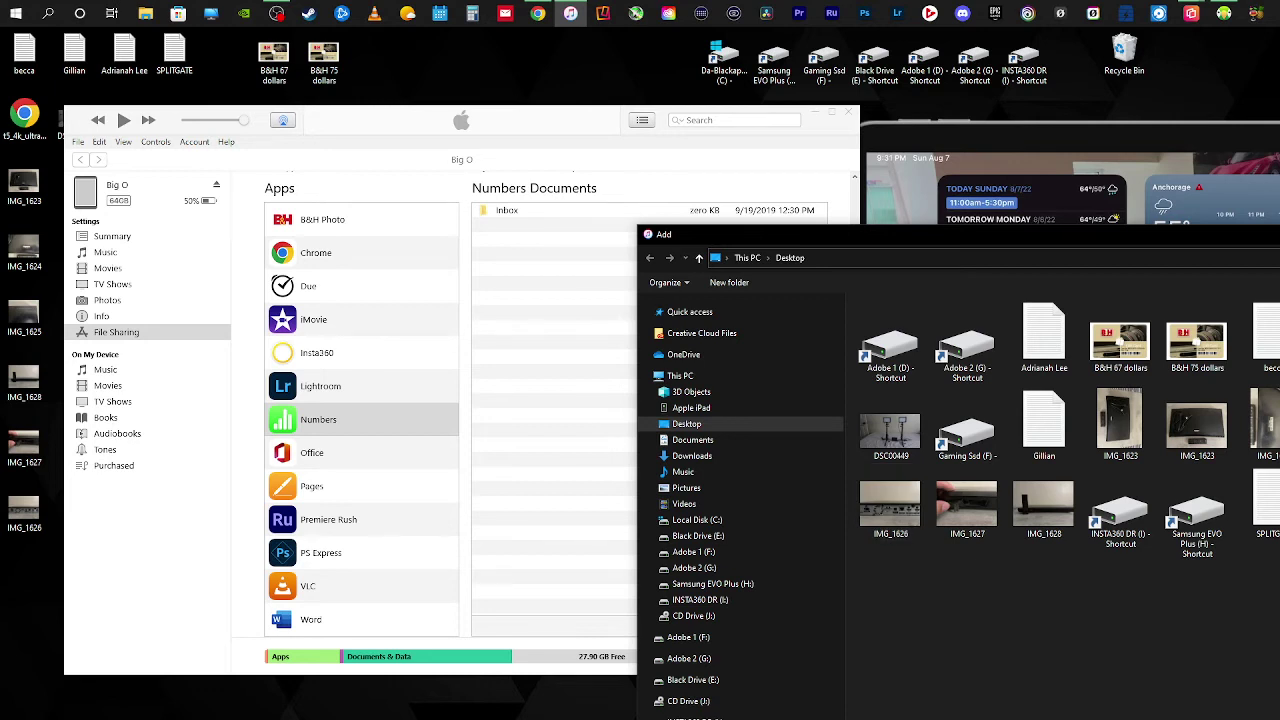
pyautogui.press('Escape')
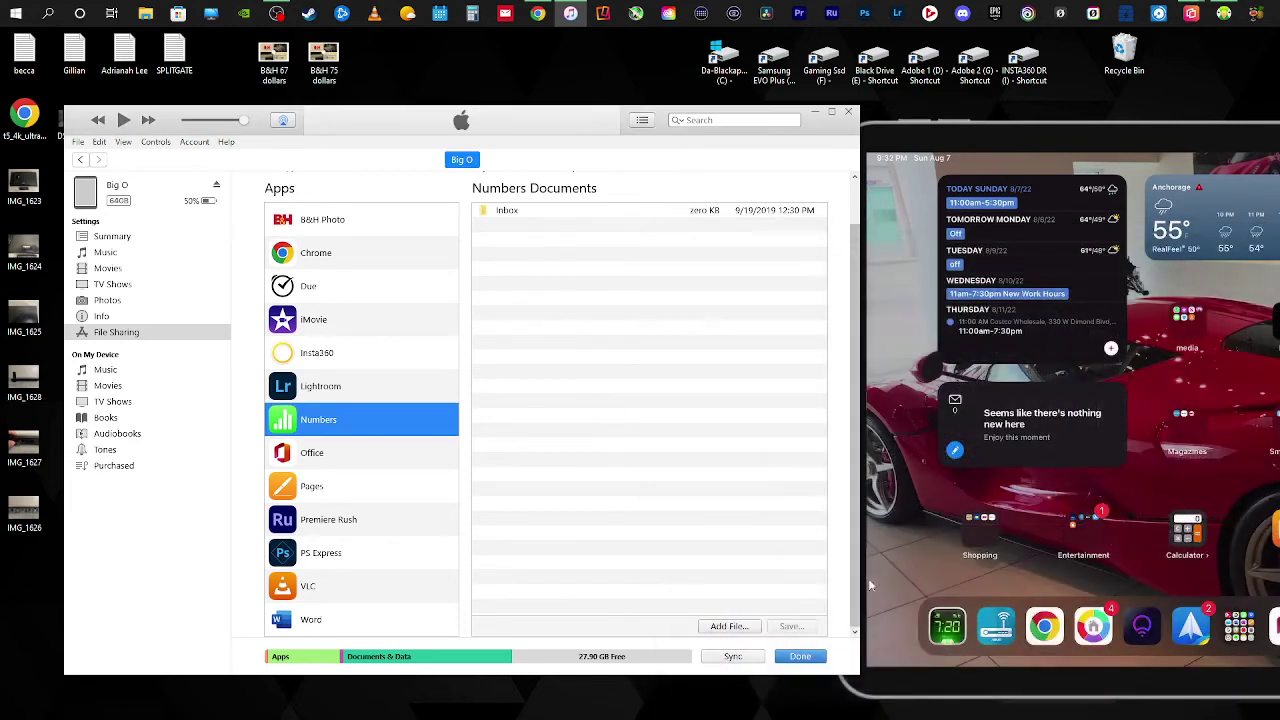
# - Look through the shared documents of Pages, Word and VLC, down to the end of the VLC list
pyautogui.click(309, 487)
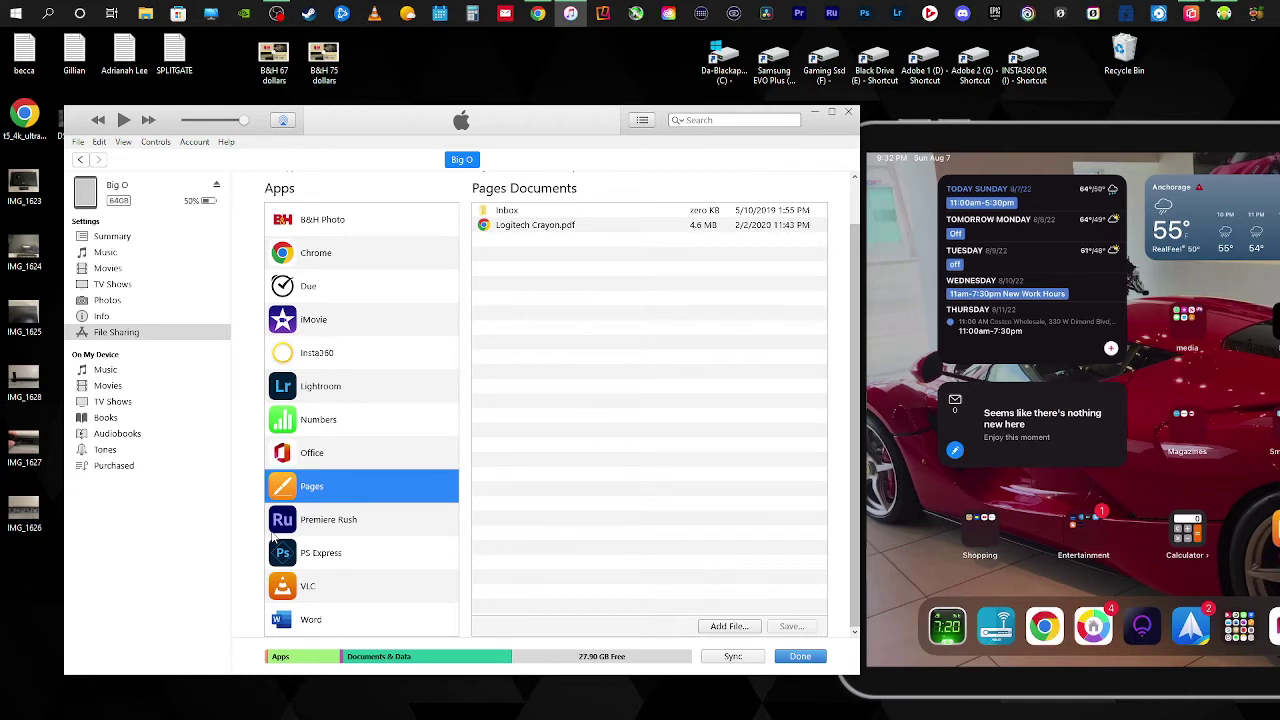
pyautogui.click(320, 620)
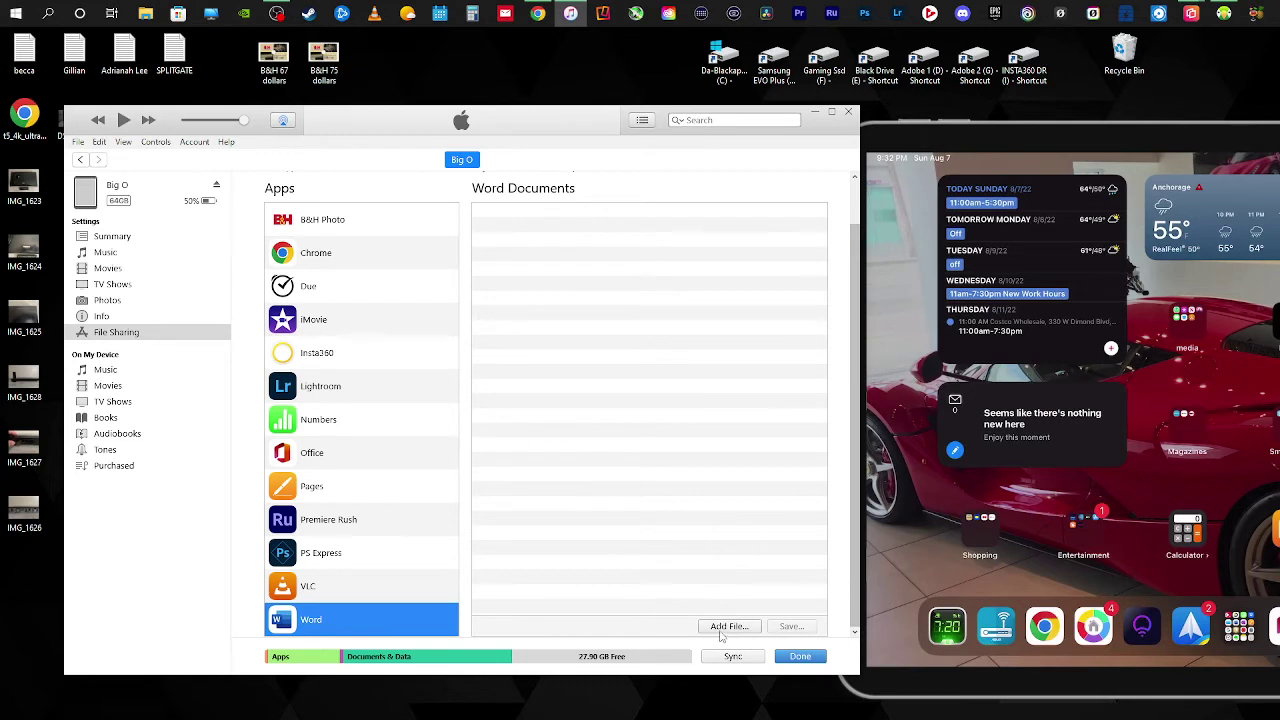
pyautogui.click(342, 580)
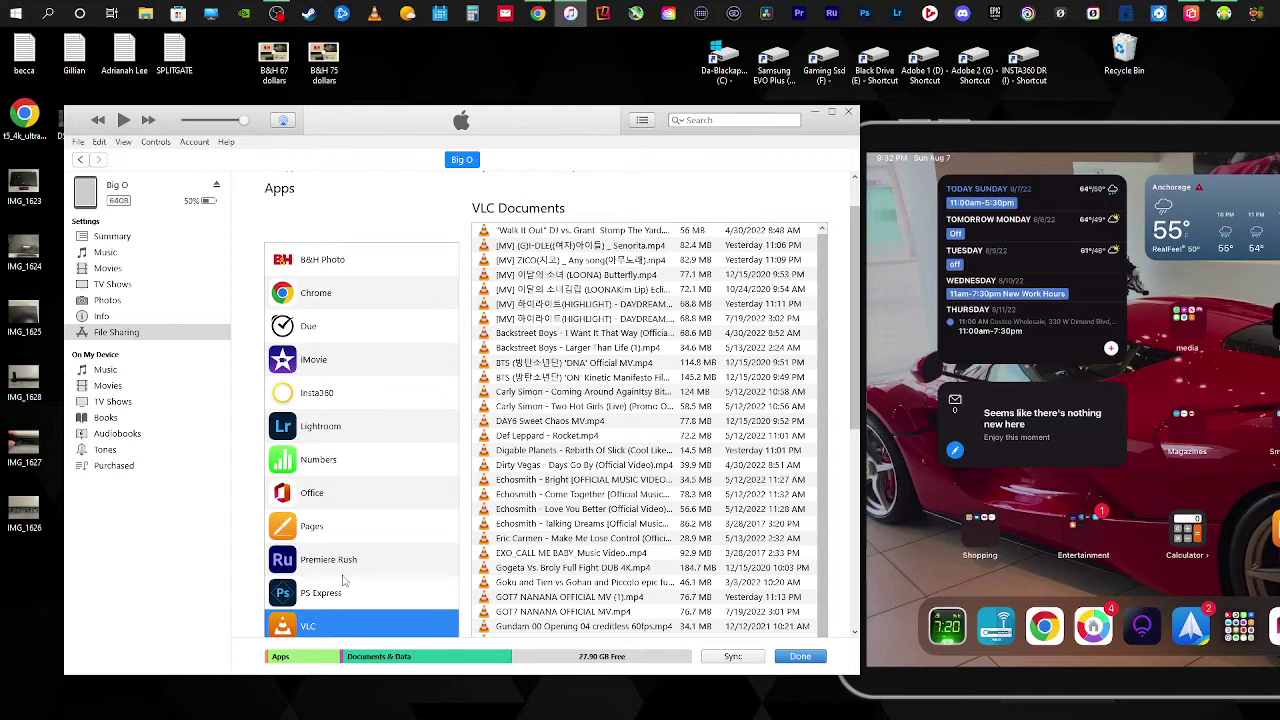
pyautogui.scroll(-2, 342, 580)
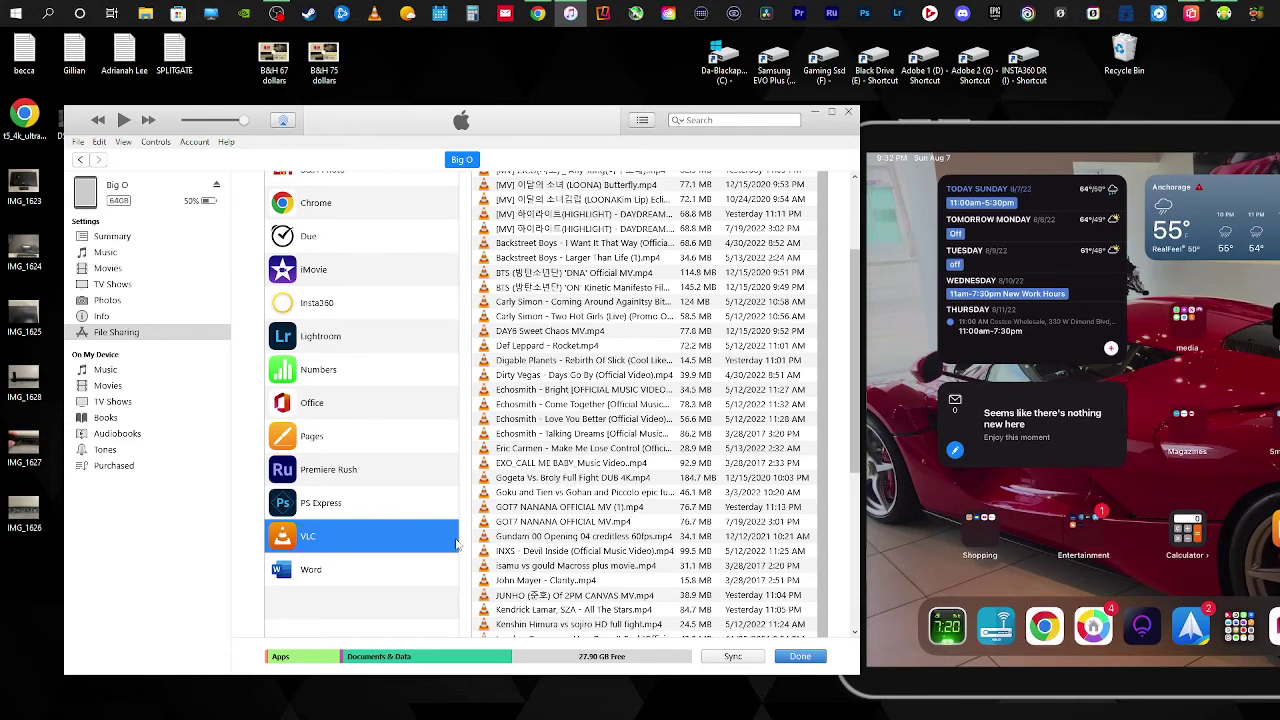
pyautogui.scroll(-5, 730, 620)
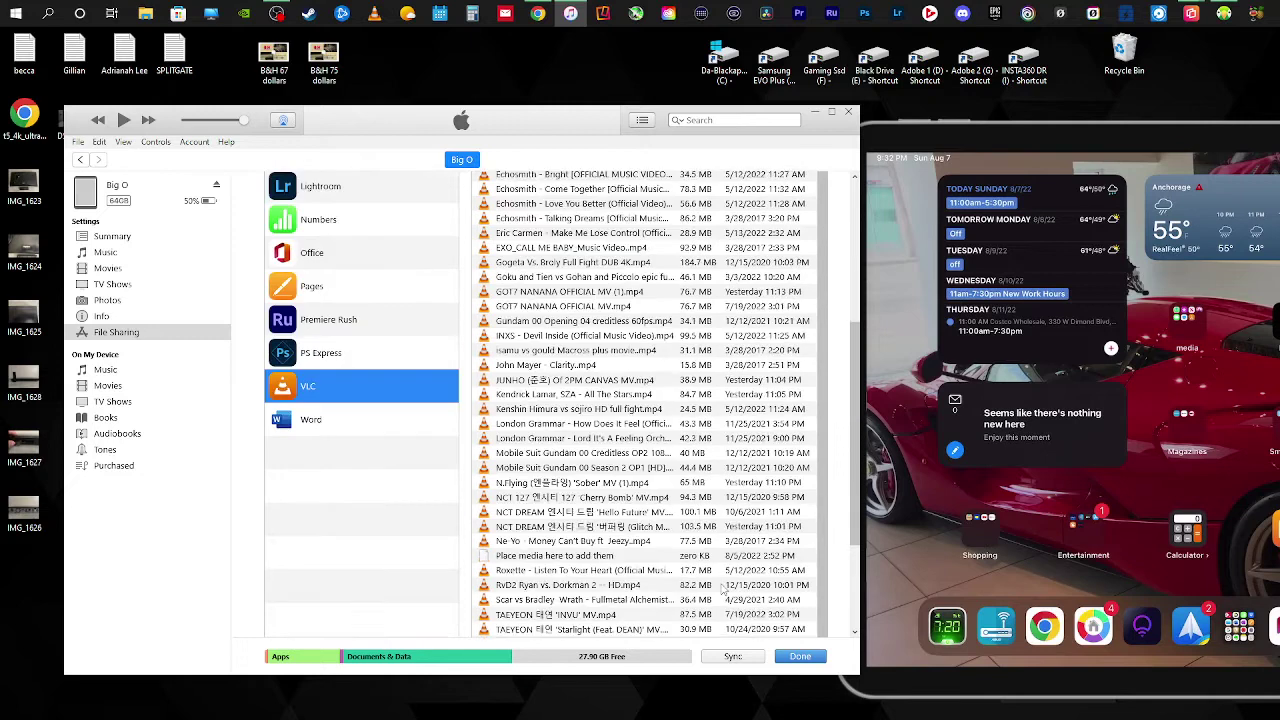
pyautogui.scroll(-3, 722, 590)
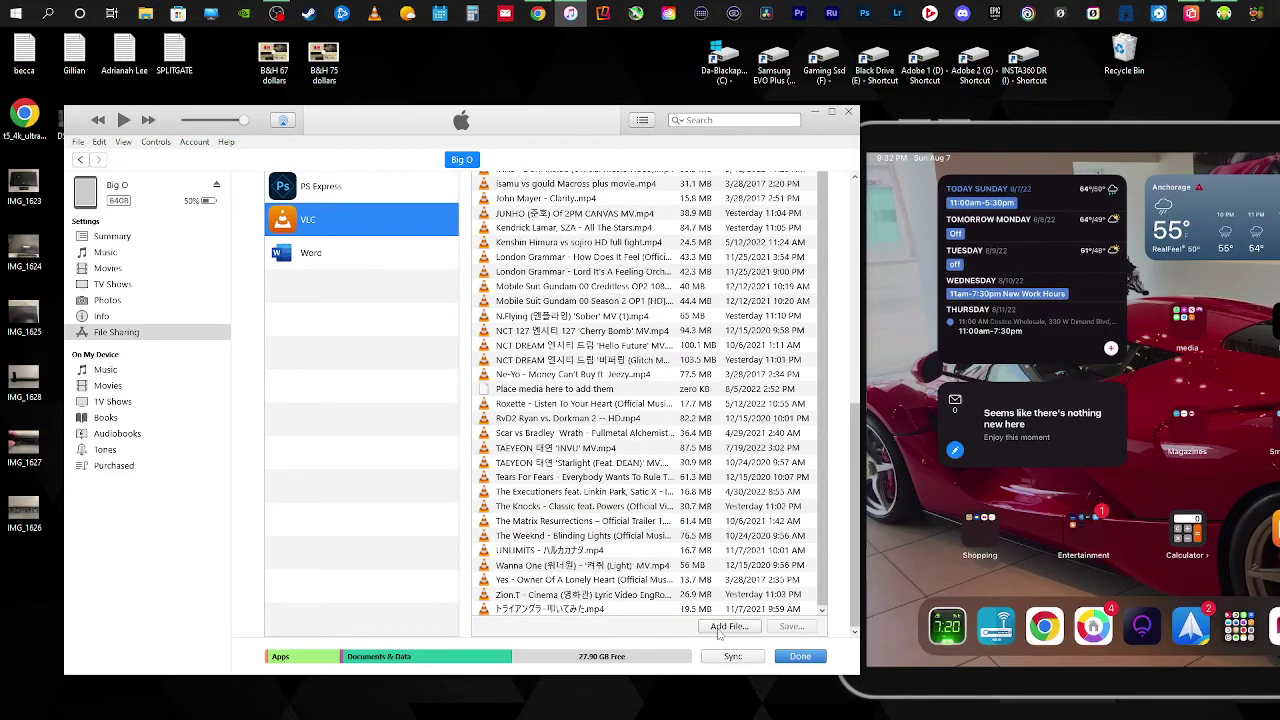
# - Try to add GOT7 NANANA OFFICIAL MV from the Viddly YouTube Downloader folder in Videos to the VLC documents, cancelling the replacement
pyautogui.click(728, 626)
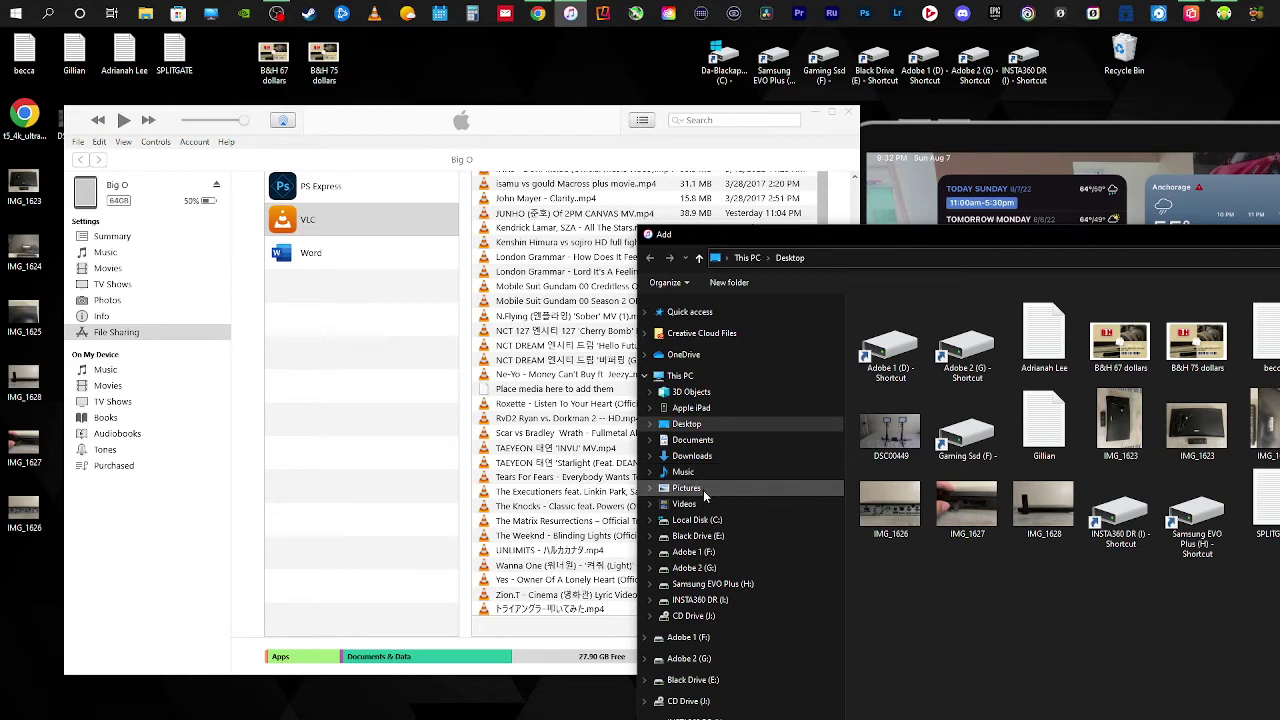
pyautogui.click(703, 503)
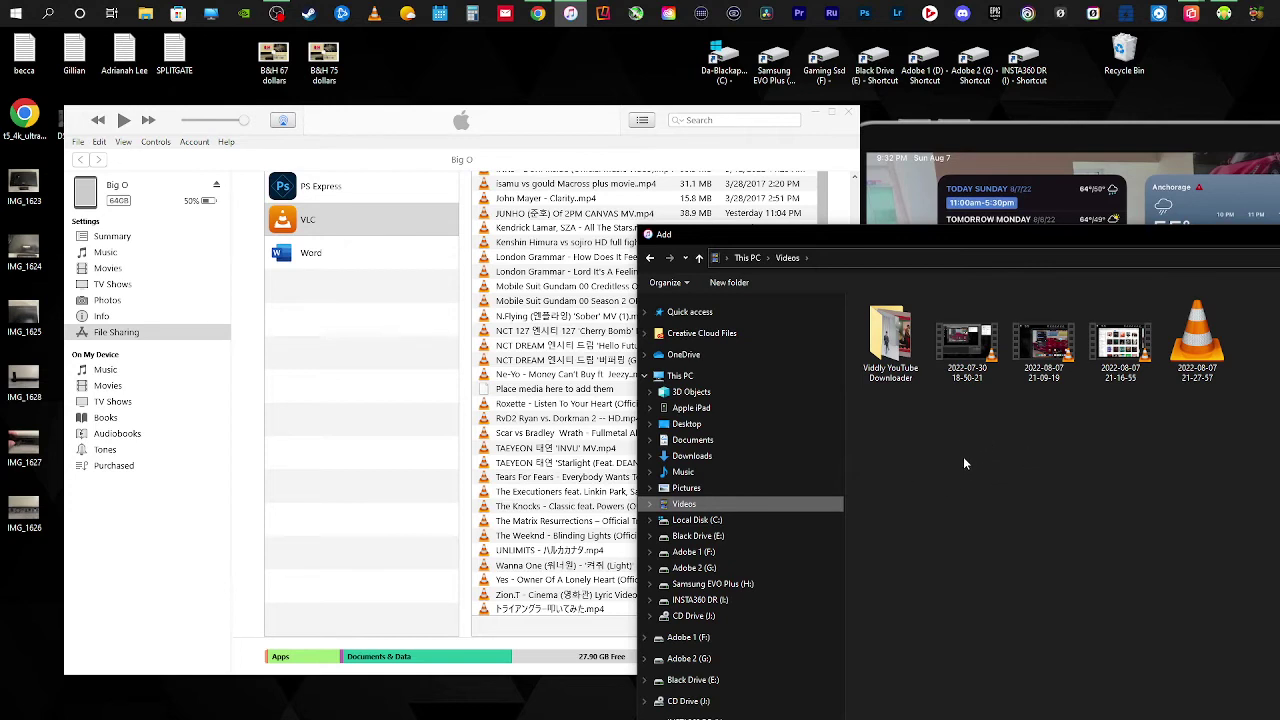
pyautogui.click(882, 375)
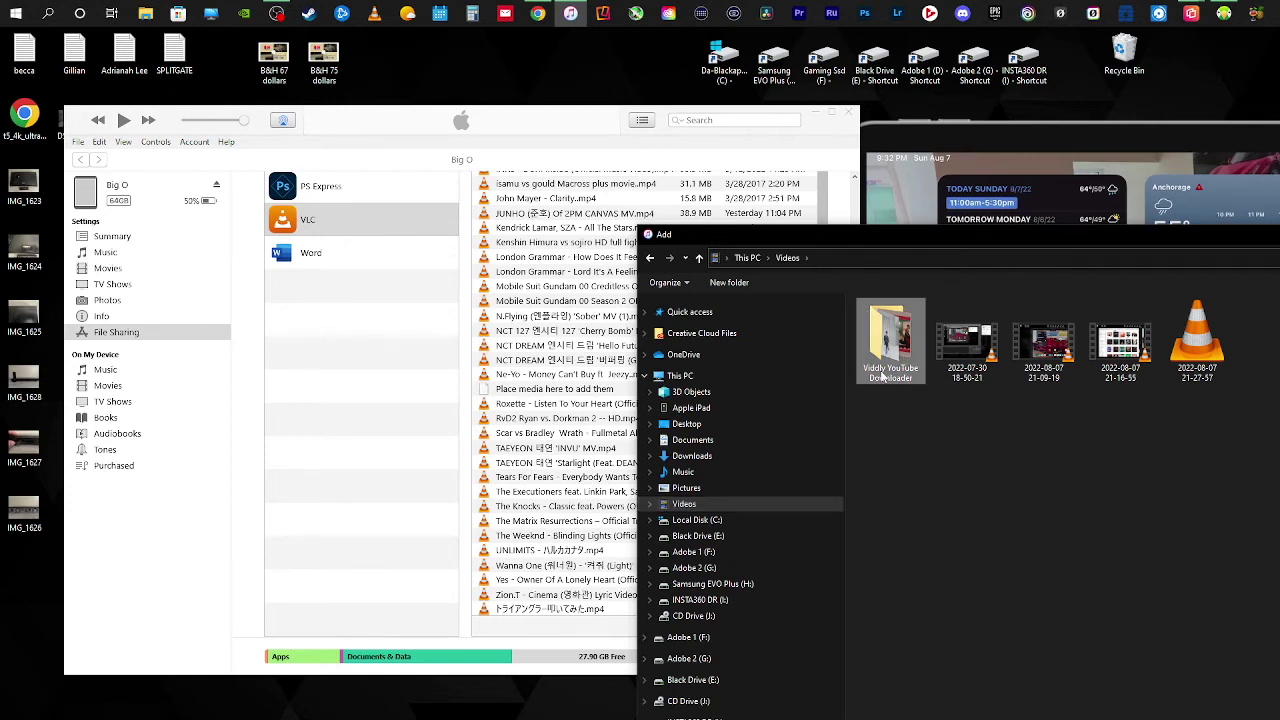
pyautogui.doubleClick(882, 375)
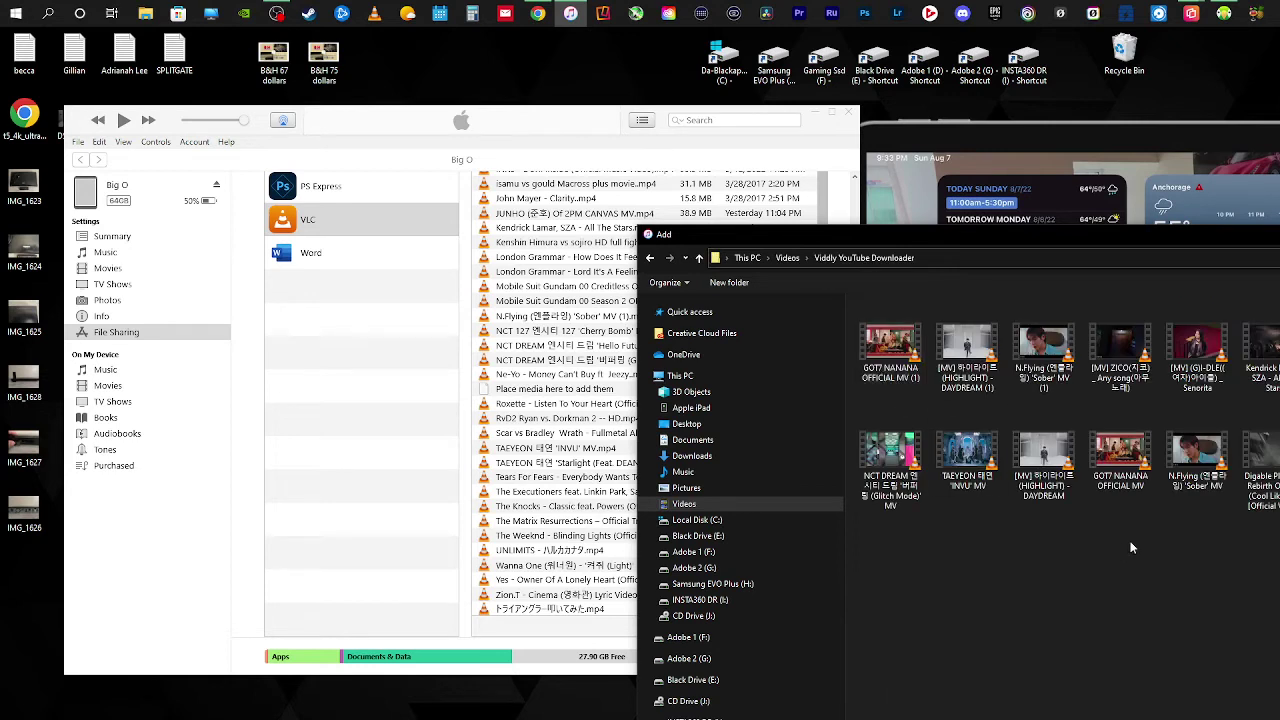
pyautogui.click(1108, 455)
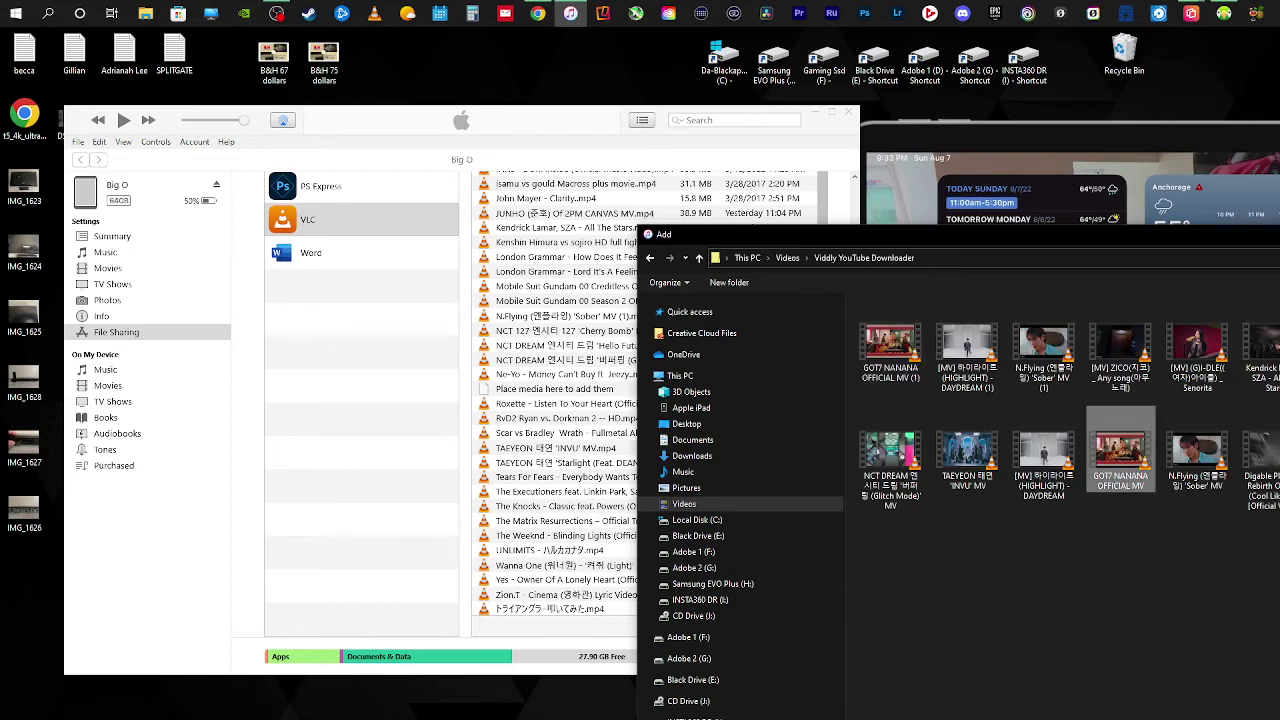
pyautogui.press('Return')
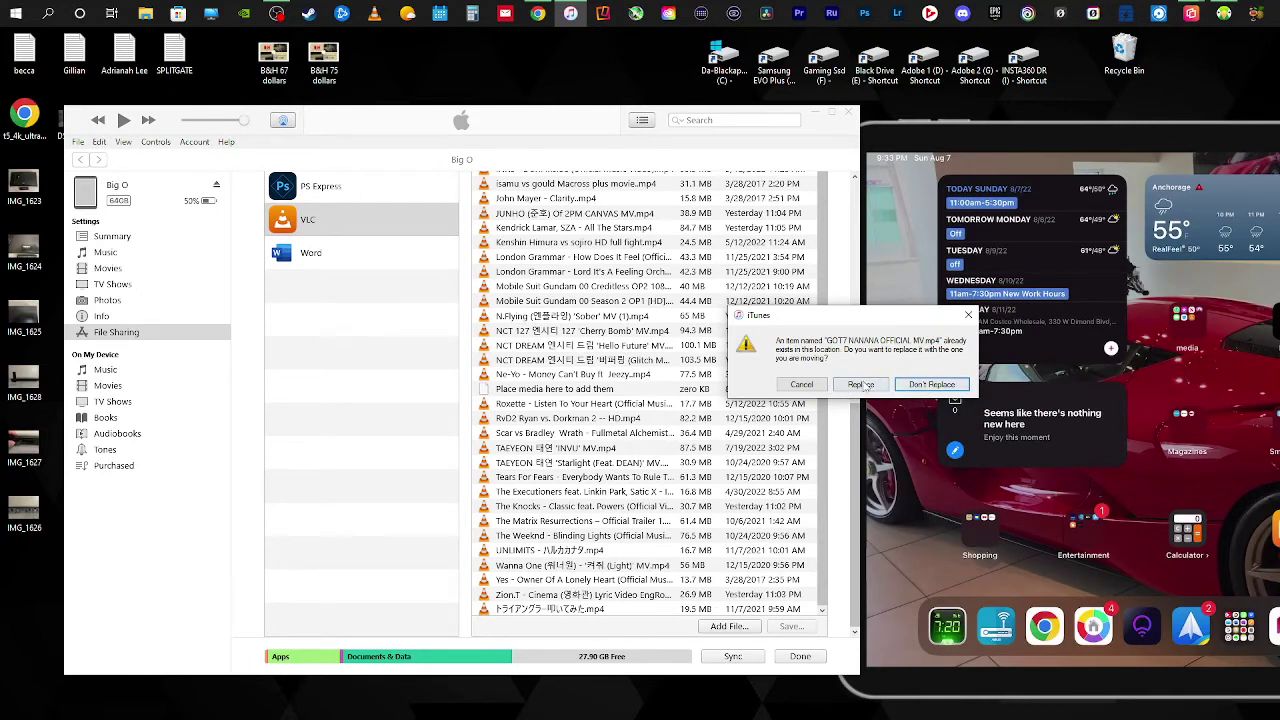
pyautogui.click(812, 386)
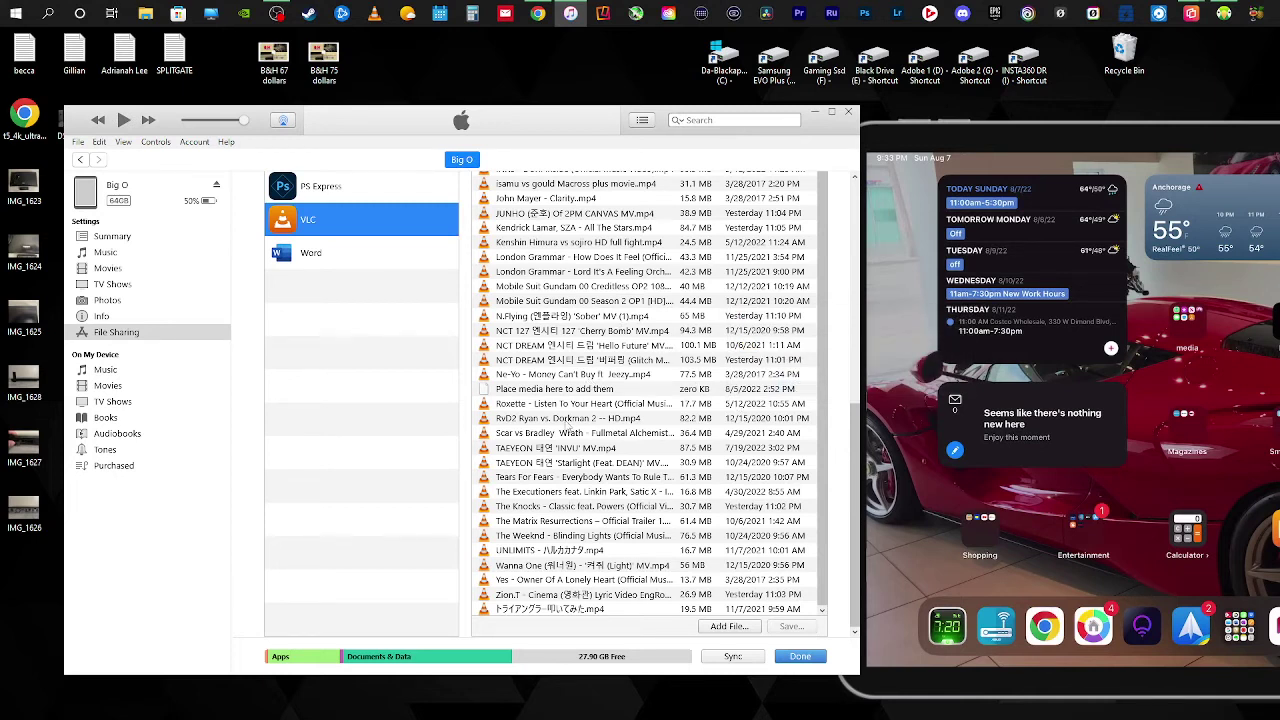
# - Try to delete the NCT 127 'Cherry Bomb' MV.mp4 file from the VLC documents, cancelling at the confirmation
pyautogui.click(565, 334)
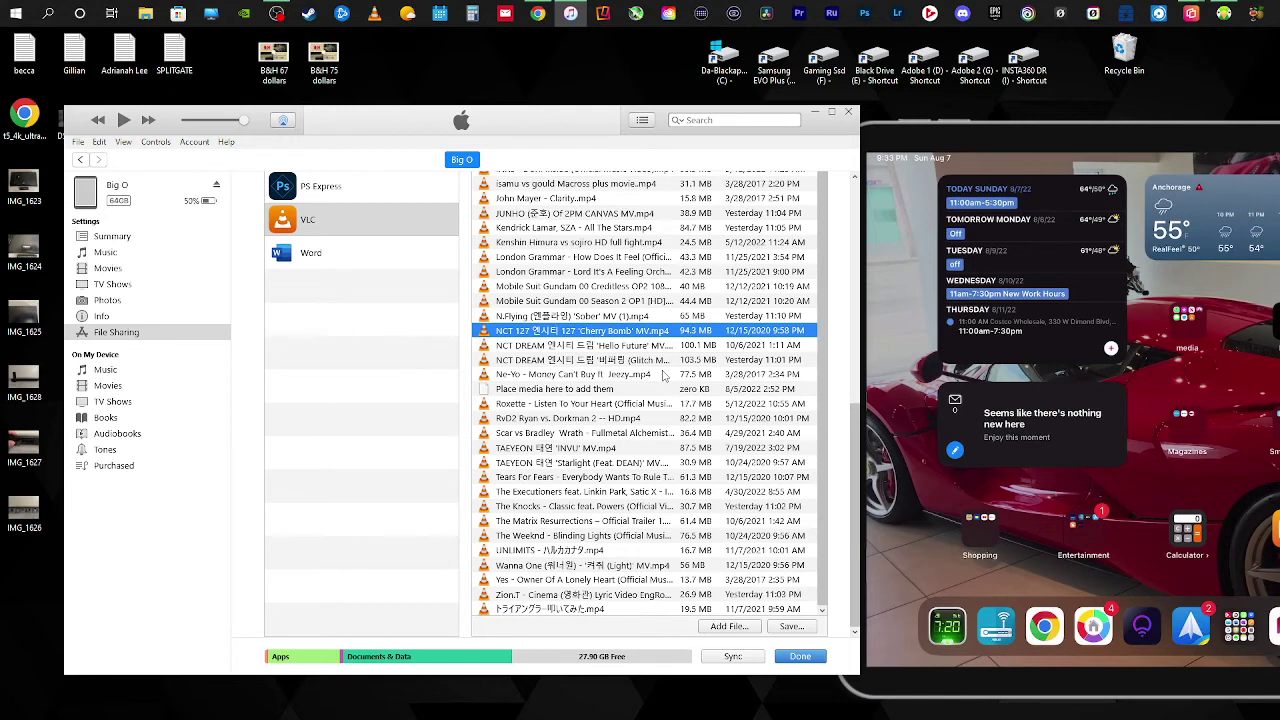
pyautogui.press('Delete')
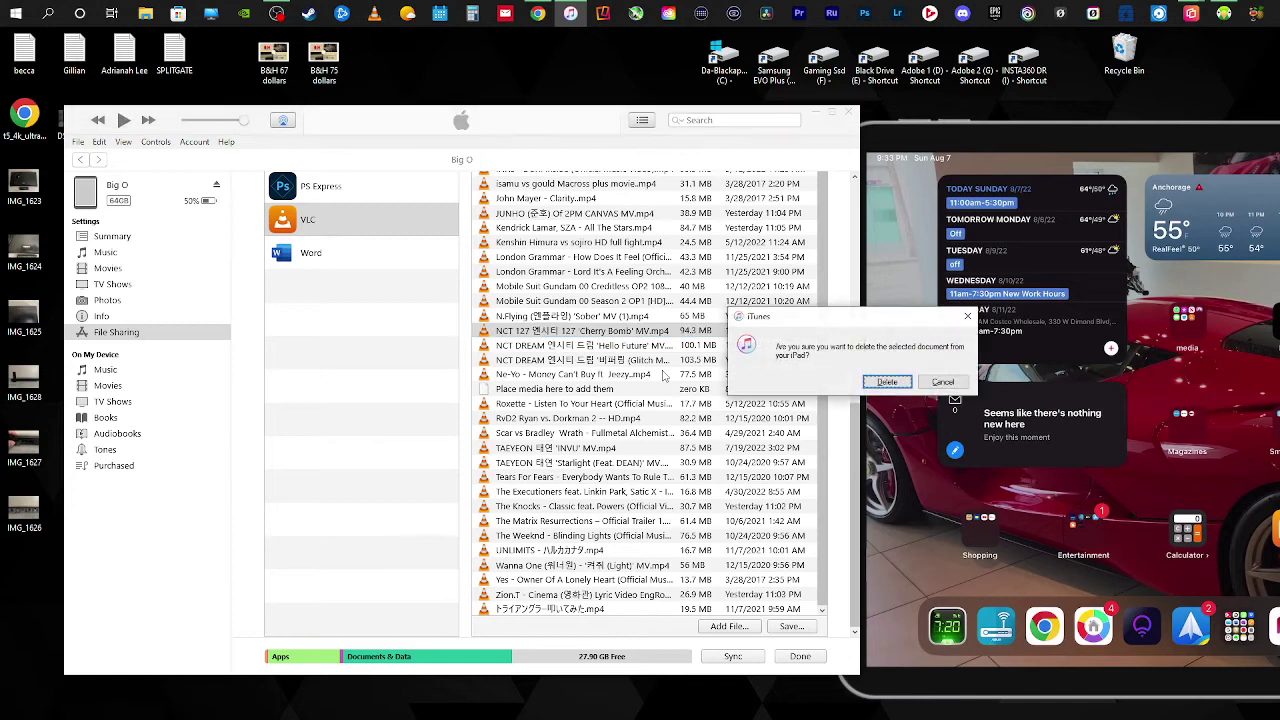
pyautogui.click(942, 382)
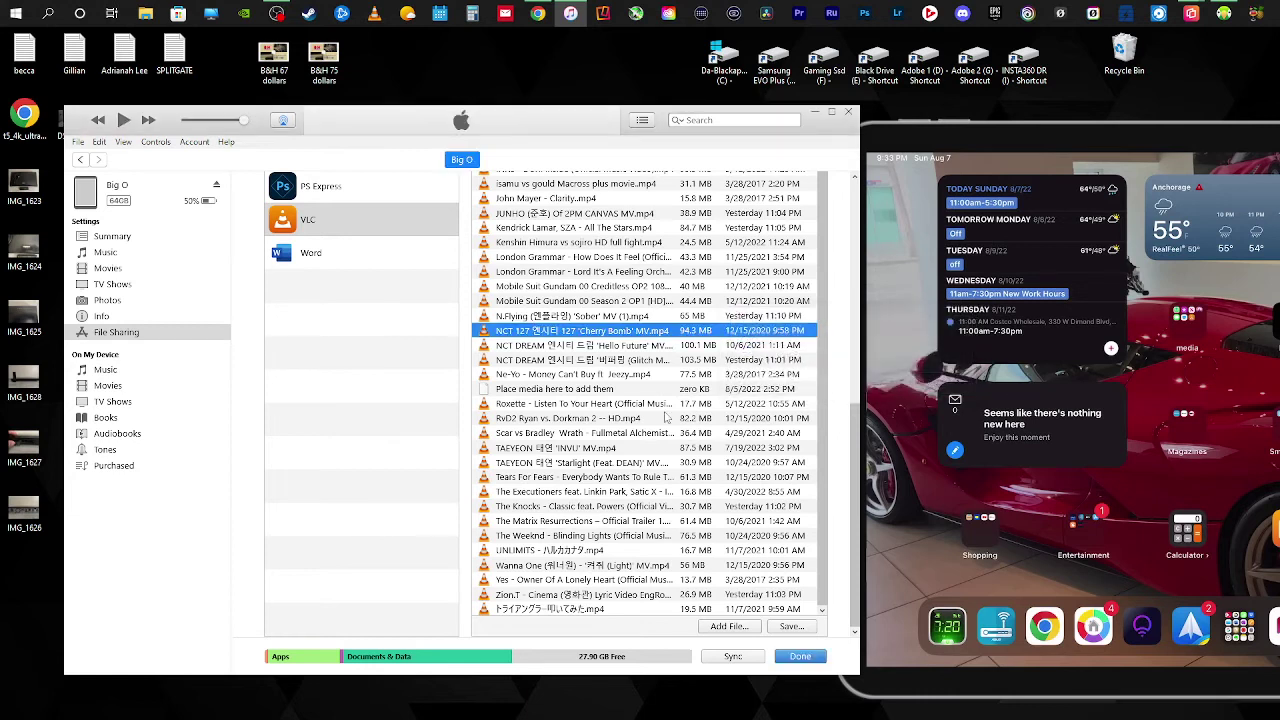
# - Leave the iPad's device page, close iTunes and move the mirrored iPad window back towards the middle of the desktop
pyautogui.click(812, 660)
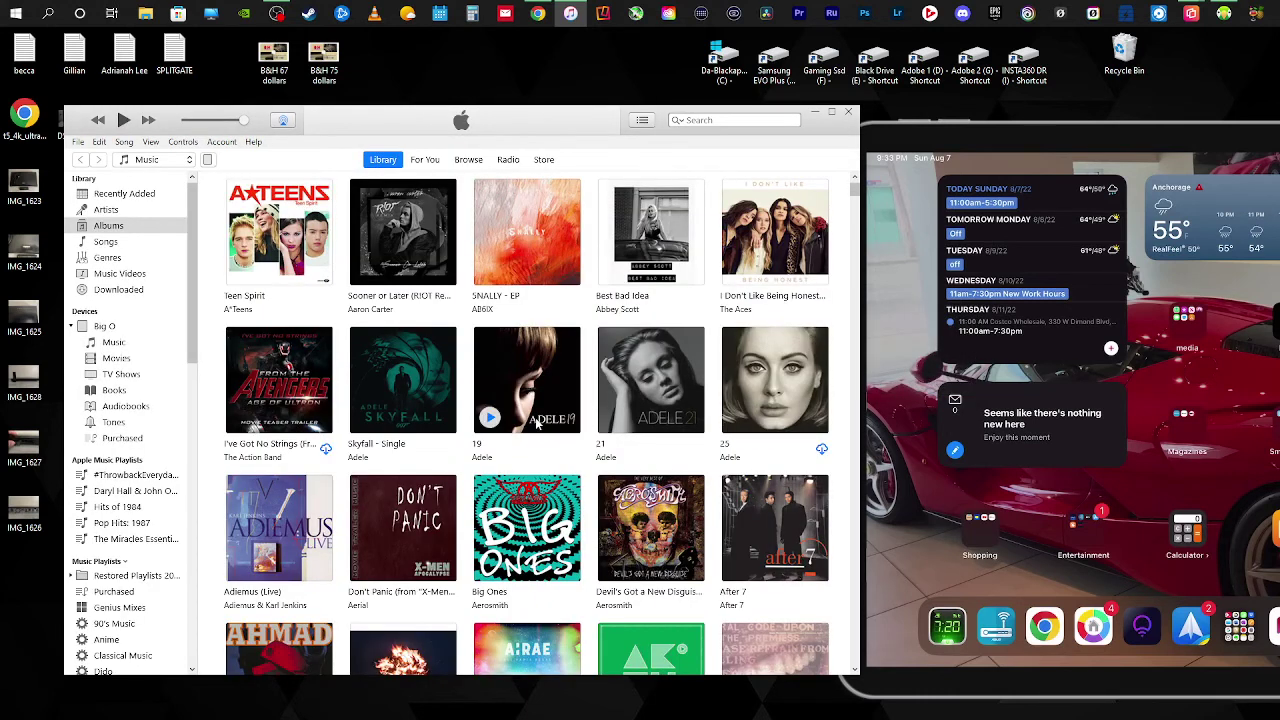
pyautogui.click(848, 112)
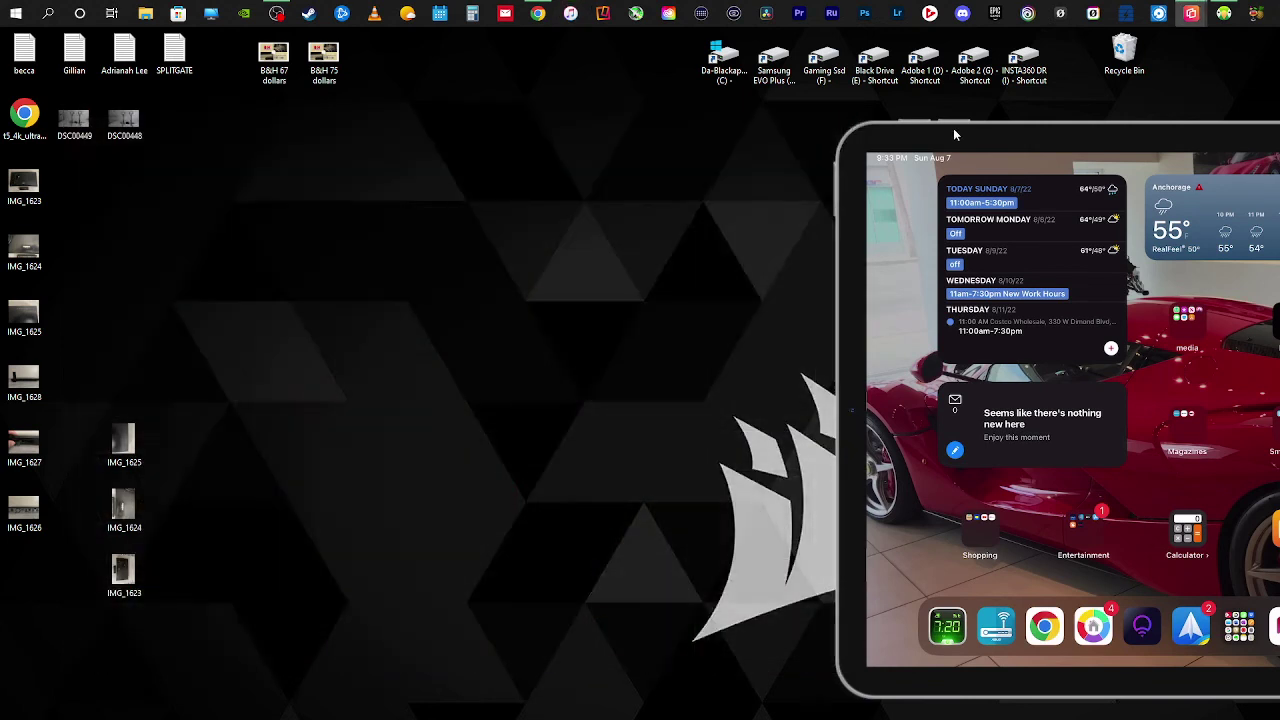
pyautogui.moveTo(1000, 131); pyautogui.dragTo(558, 141)
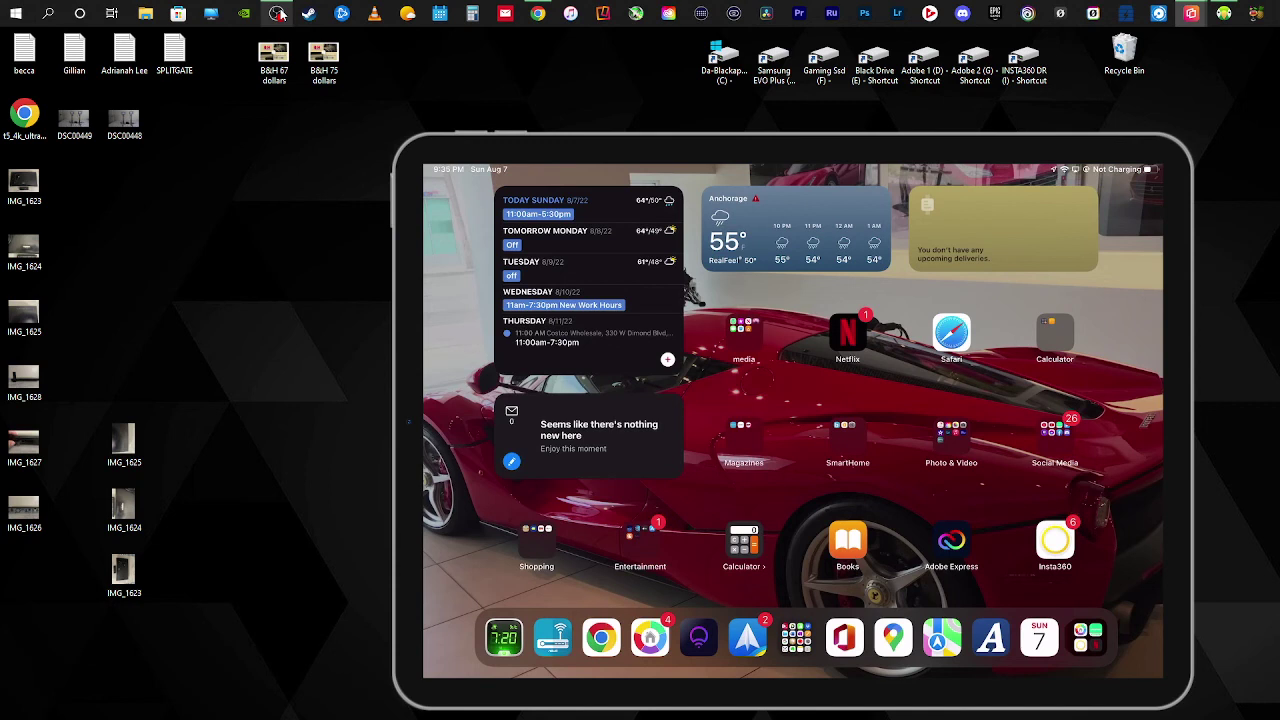
pyautogui.moveTo(280, 12)
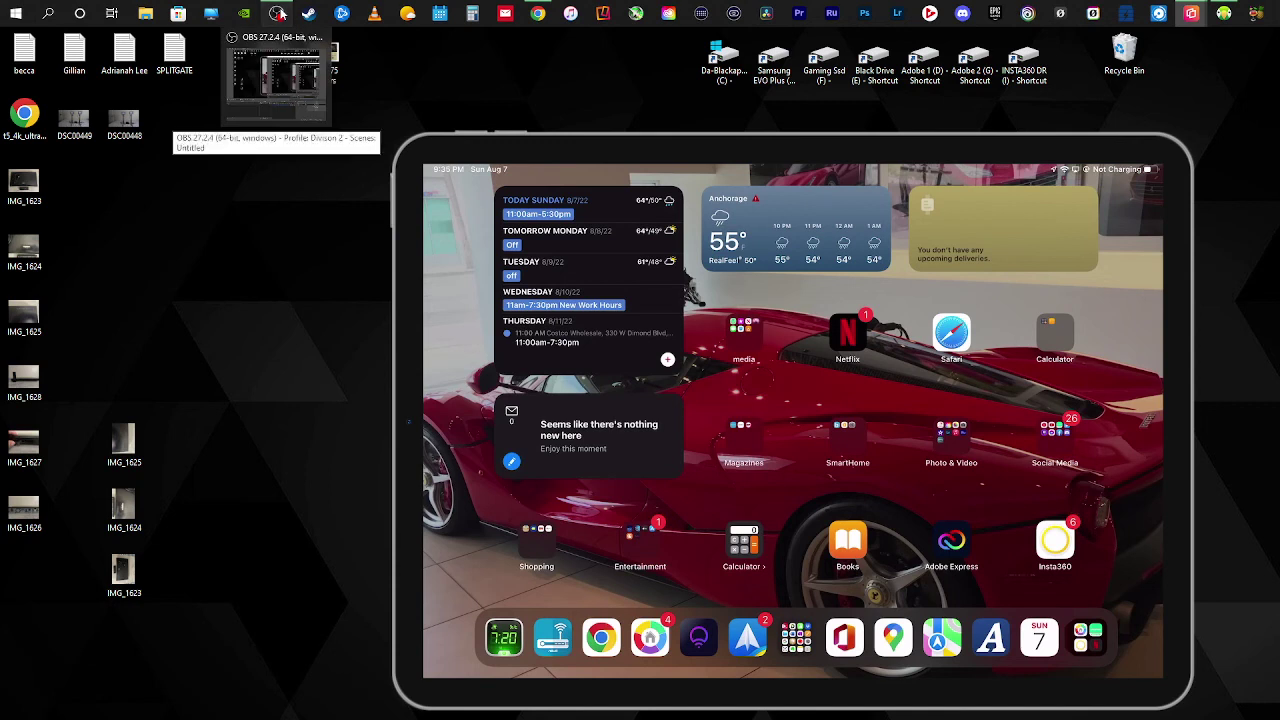